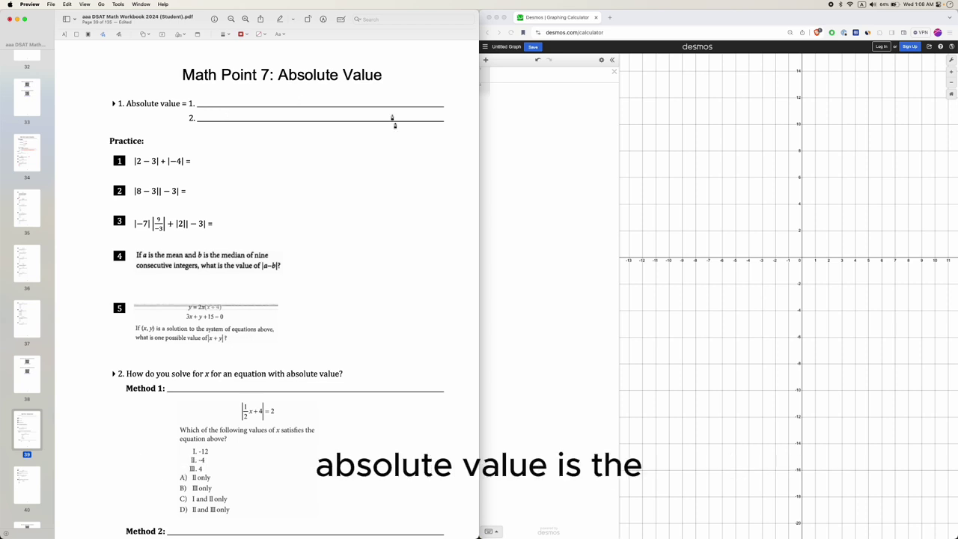
Add a red text note on the first definition blank reading 'distance from 0'.
{"action": "left_click", "coordinate": [161, 33]}
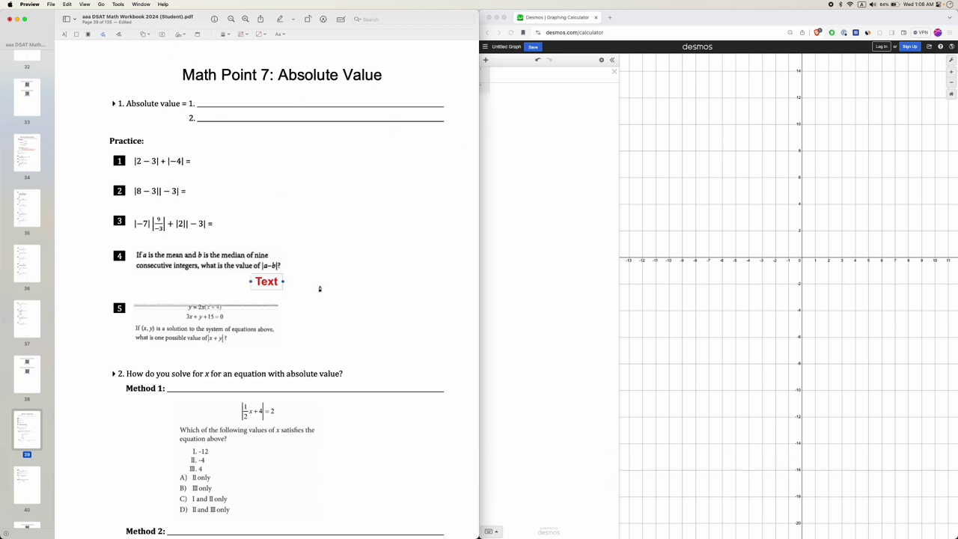
{"action": "left_click", "coordinate": [268, 281]}
{"action": "left_click_drag", "start_coordinate": [269, 281], "coordinate": [220, 100]}
{"action": "double_click", "coordinate": [221, 100]}
{"action": "type", "text": "dince"}
{"action": "key", "text": "BackSpace"}
{"action": "key", "text": "BackSpace"}
{"action": "key", "text": "BackSpace"}
{"action": "type", "text": "stance from "}
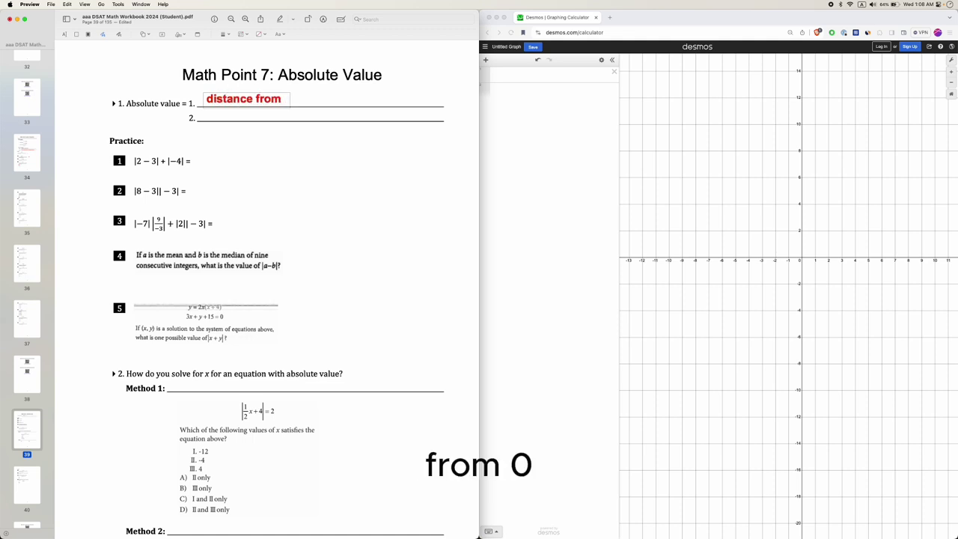
{"action": "type", "text": "0"}
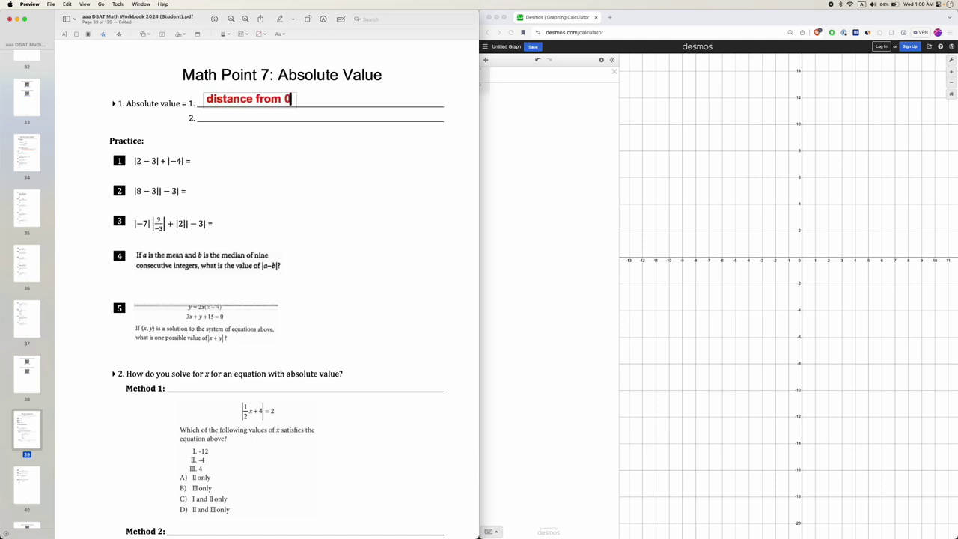
{"action": "left_click", "coordinate": [233, 151]}
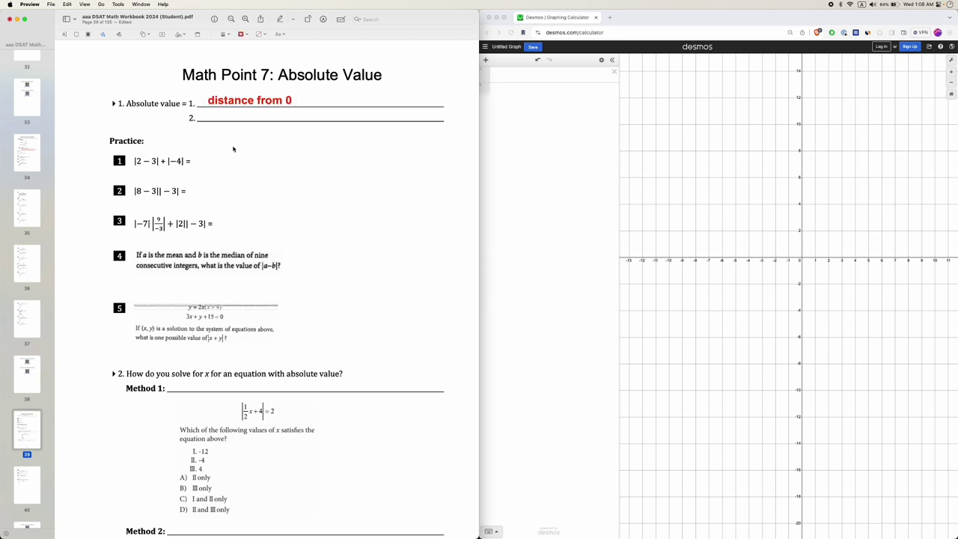
Complete the note so it reads 'distance from 0 on a number line'.
{"action": "left_click", "coordinate": [765, 208]}
{"action": "left_click", "coordinate": [284, 99]}
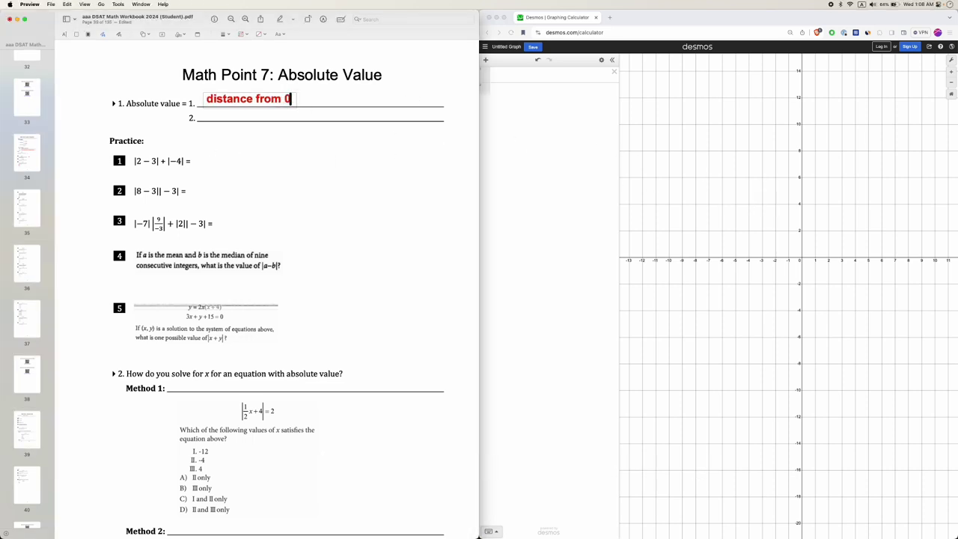
{"action": "type", "text": "on a number lnie"}
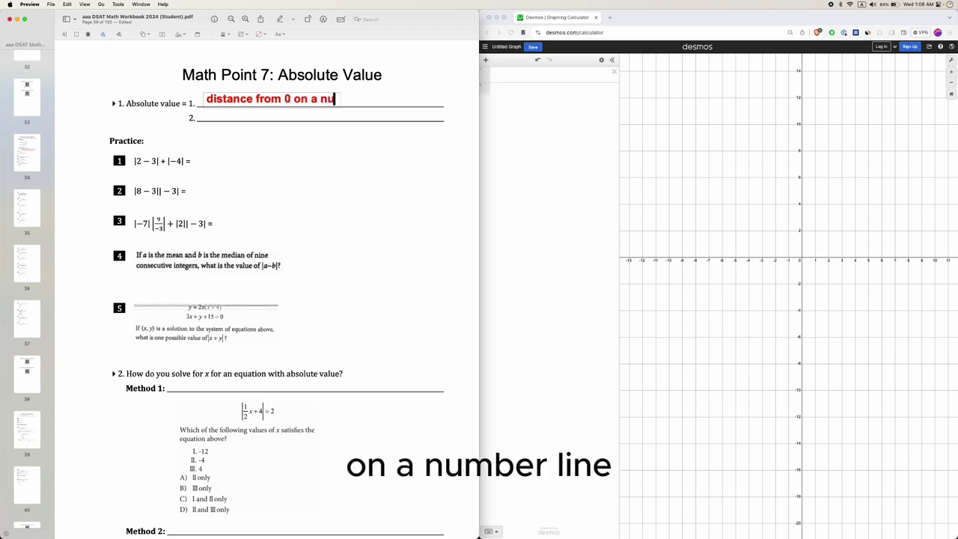
{"action": "key", "text": "BackSpace"}
{"action": "key", "text": "BackSpace"}
{"action": "key", "text": "BackSpace"}
{"action": "key", "text": "BackSpace"}
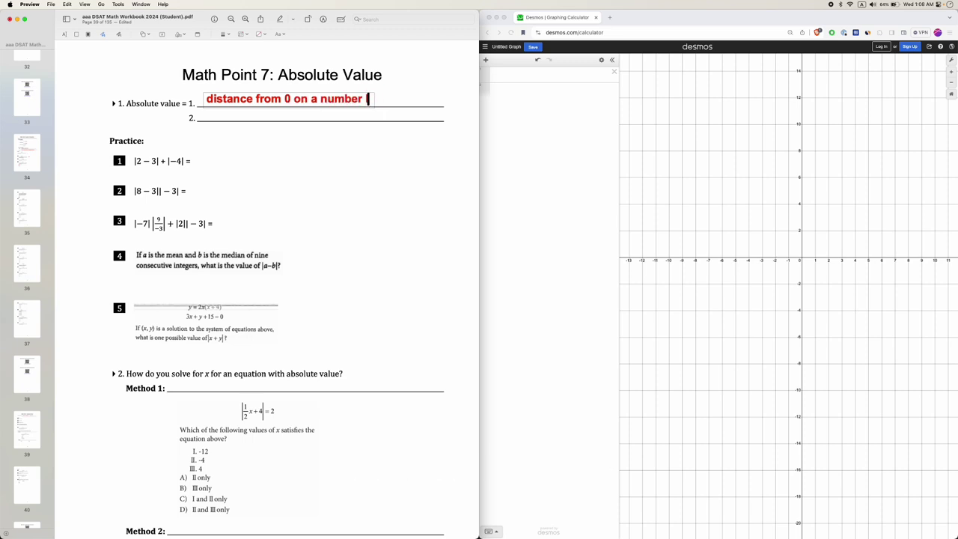
{"action": "type", "text": "line"}
{"action": "left_click", "coordinate": [350, 169]}
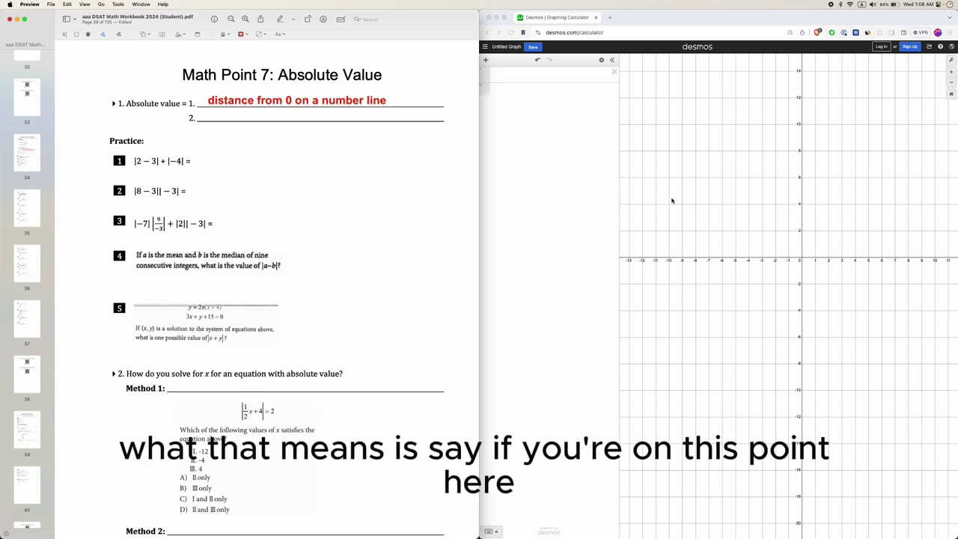
{"action": "left_click", "coordinate": [857, 262]}
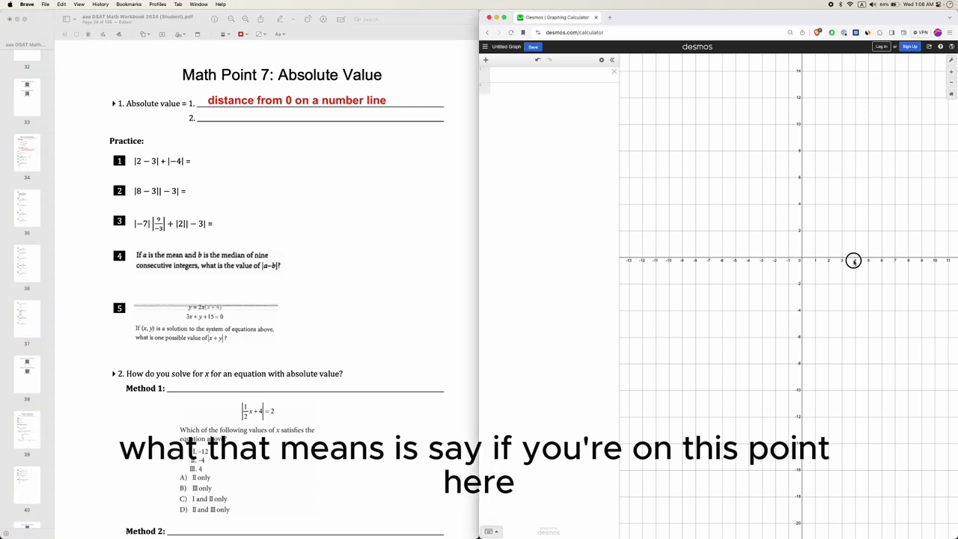
{"action": "left_click_drag", "start_coordinate": [857, 261], "coordinate": [854, 259]}
{"action": "left_click", "coordinate": [856, 255]}
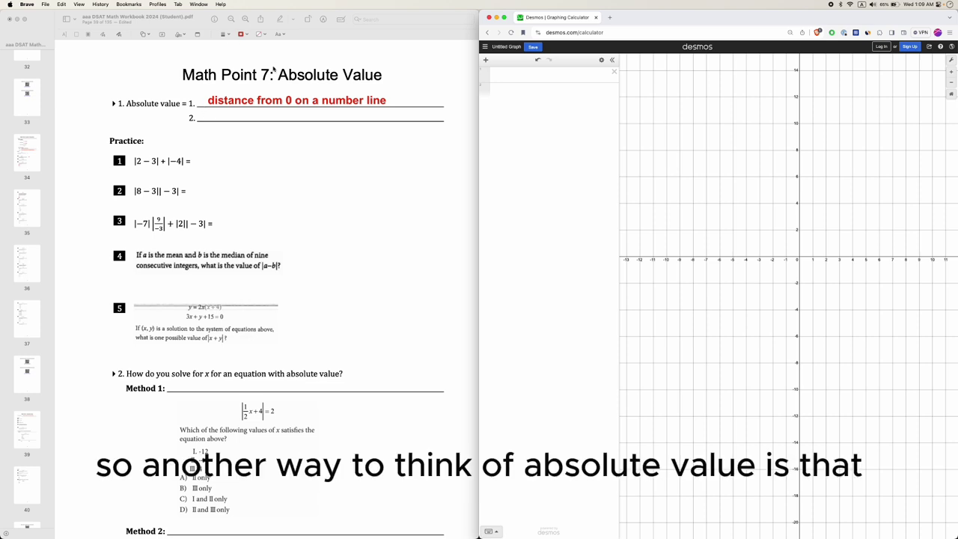
Copy the first note onto the second blank, reworded as 'positive value of the number (regarless of the sign)'.
{"action": "left_click", "coordinate": [256, 100]}
{"action": "left_click_drag", "start_coordinate": [258, 101], "coordinate": [259, 114]}
{"action": "double_click", "coordinate": [259, 115]}
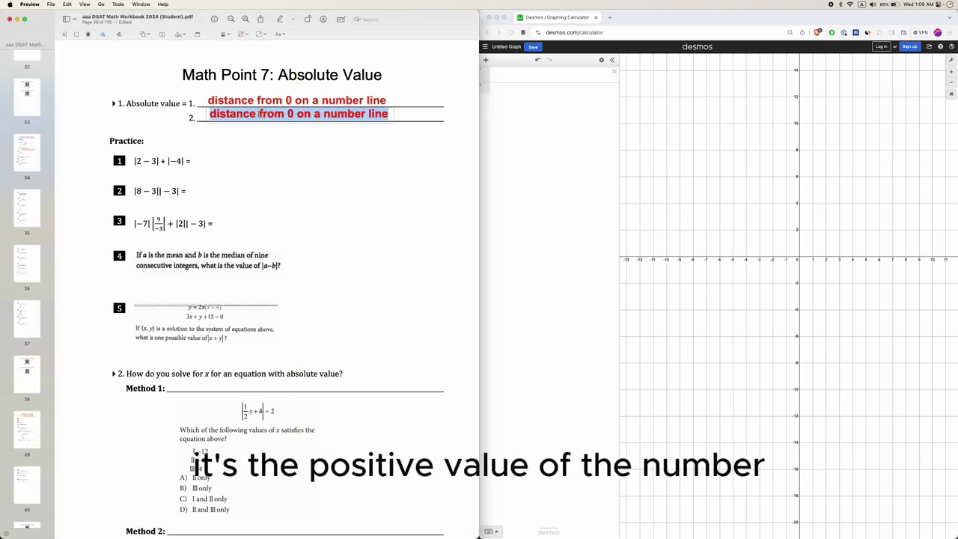
{"action": "type", "text": "positive value of the number (regarless of the sign)"}
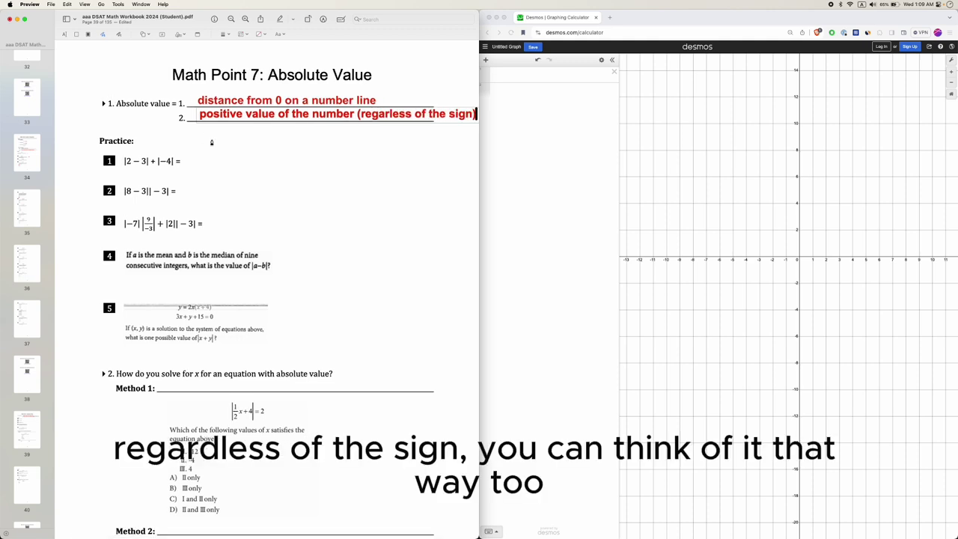
{"action": "left_click", "coordinate": [232, 152]}
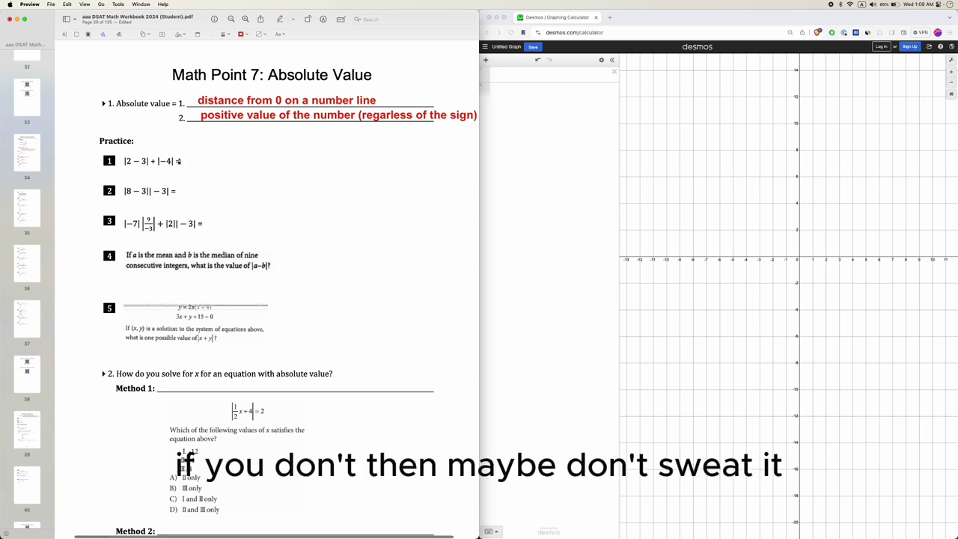
Enter |2-3|+|-4| as a new Desmos expression, which evaluates to 5.
{"action": "left_click", "coordinate": [533, 75]}
{"action": "left_click", "coordinate": [539, 76]}
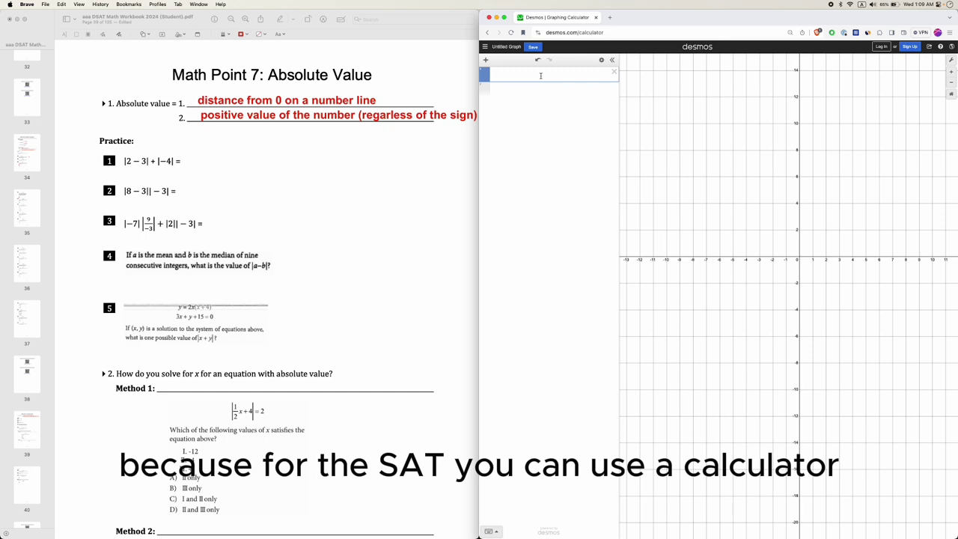
{"action": "type", "text": "|"}
{"action": "type", "text": "2-3"}
{"action": "type", "text": "+"}
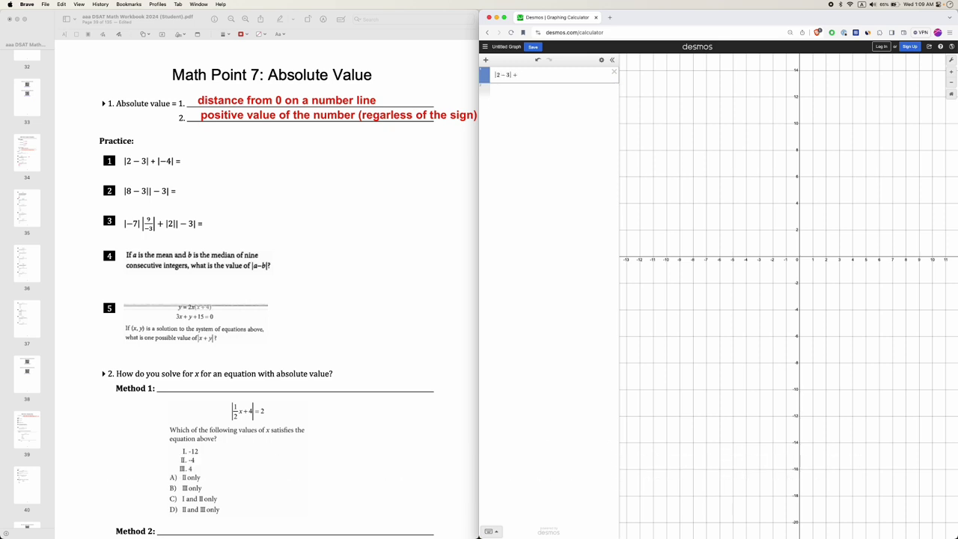
{"action": "type", "text": "|-4"}
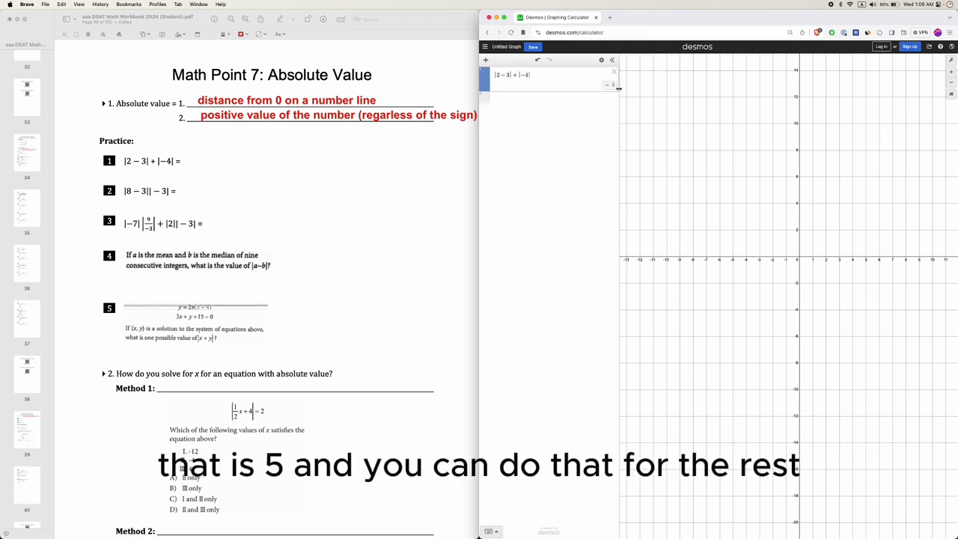
{"action": "left_click", "coordinate": [150, 190]}
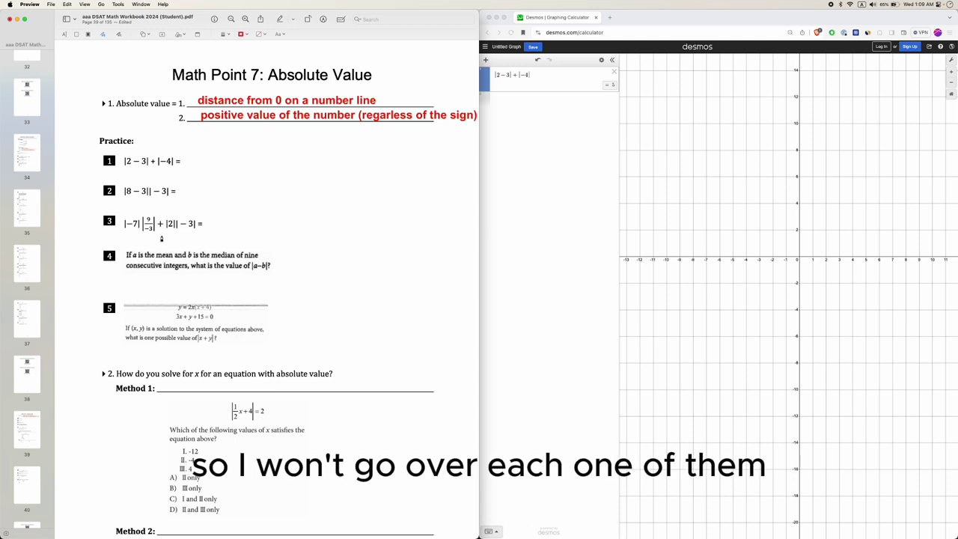
Scroll the workbook down to show the Method 1 and Method 2 sections of page 38.
{"action": "scroll", "coordinate": [192, 380], "scroll_direction": "down", "scroll_amount": 3}
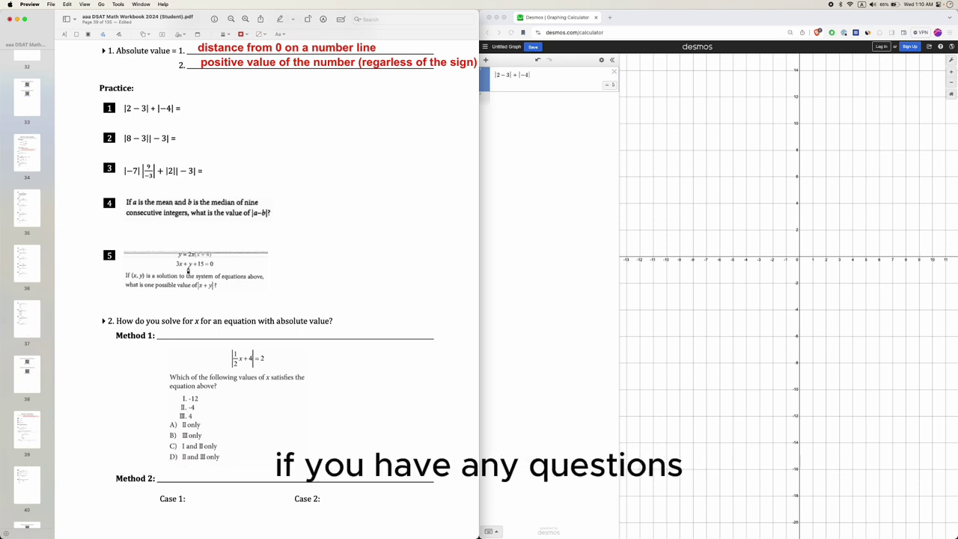
{"action": "scroll", "coordinate": [188, 271], "scroll_direction": "down", "scroll_amount": 3}
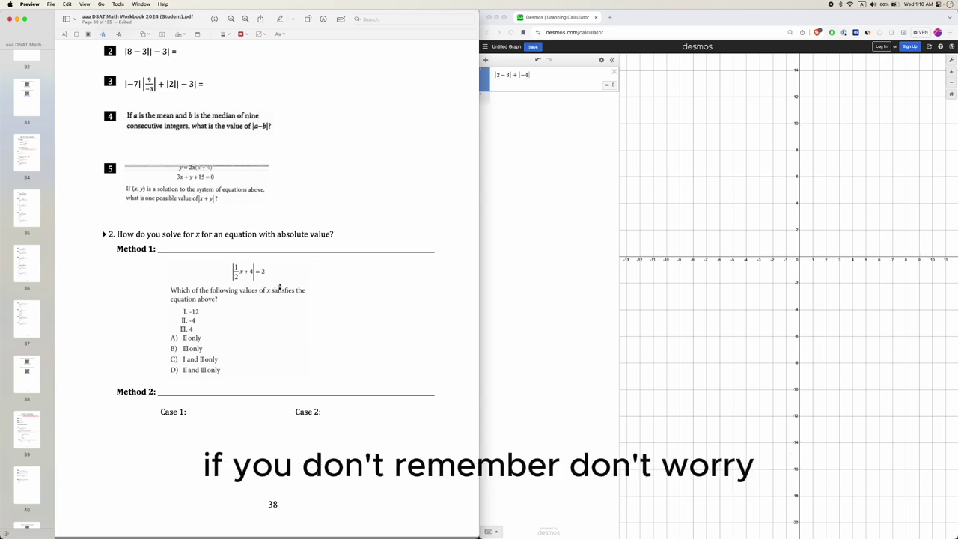
Delete the old Desmos expression and enter |½+4| = 2 in a fresh line.
{"action": "left_click", "coordinate": [546, 77]}
{"action": "left_click", "coordinate": [614, 72]}
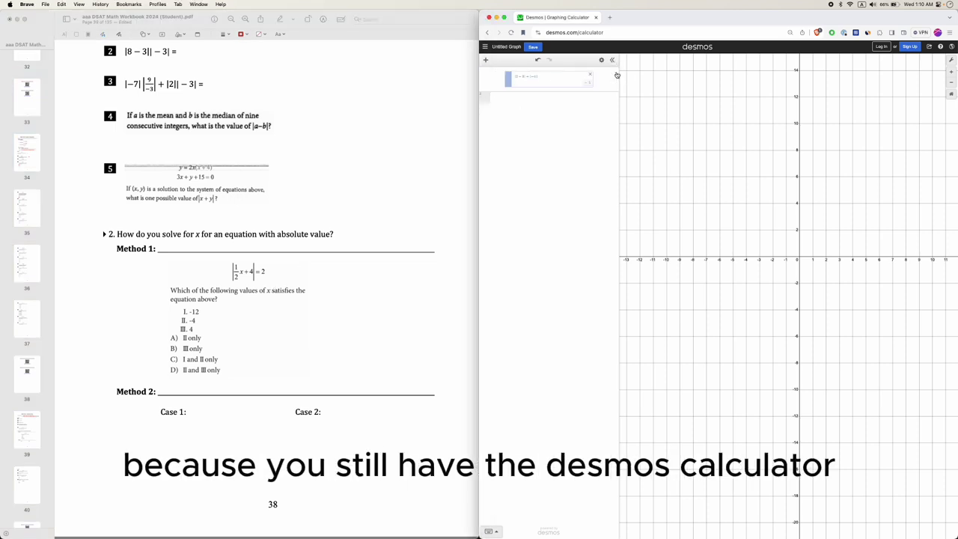
{"action": "left_click", "coordinate": [546, 77]}
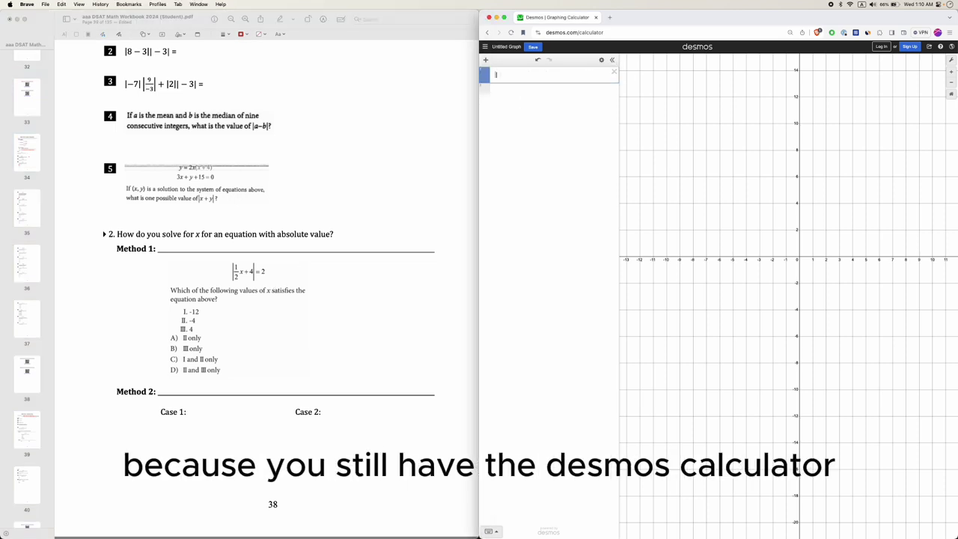
{"action": "type", "text": "|1/2"}
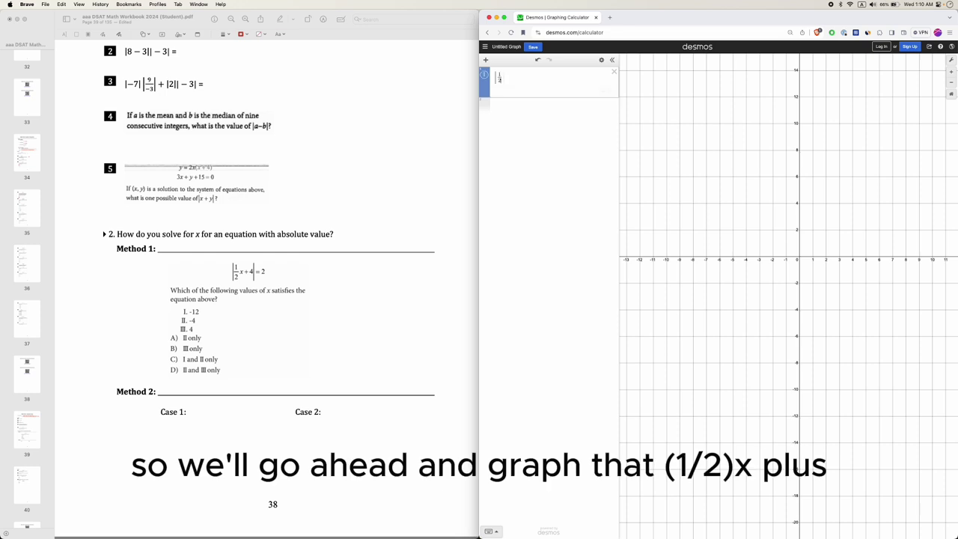
{"action": "key", "text": "Right"}
{"action": "type", "text": "x"}
{"action": "key", "text": "BackSpace"}
{"action": "type", "text": "+ 4| "}
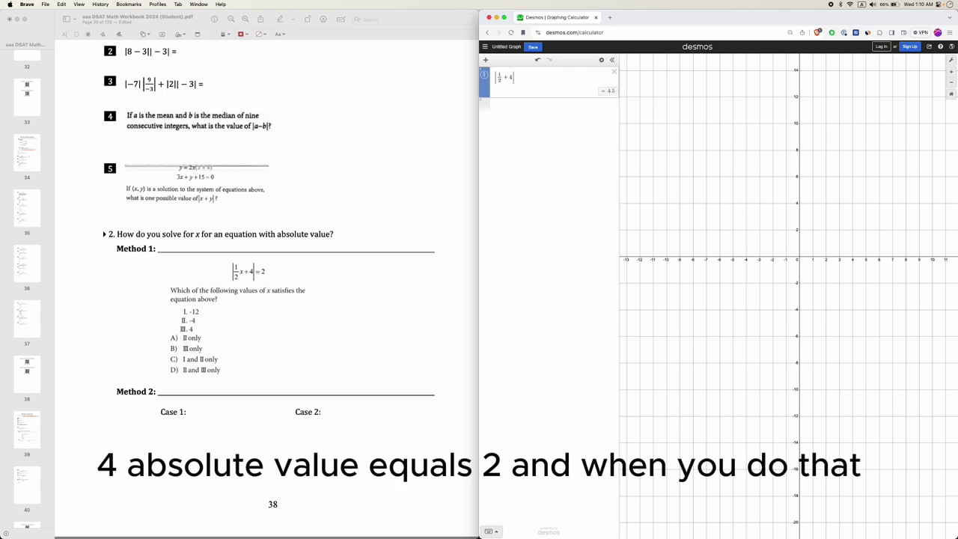
{"action": "type", "text": "= 2"}
Insert x after the ½ so the equation reads |½x+4| = 2, showing two vertical lines.
{"action": "scroll", "coordinate": [760, 192], "scroll_direction": "down", "scroll_amount": 3}
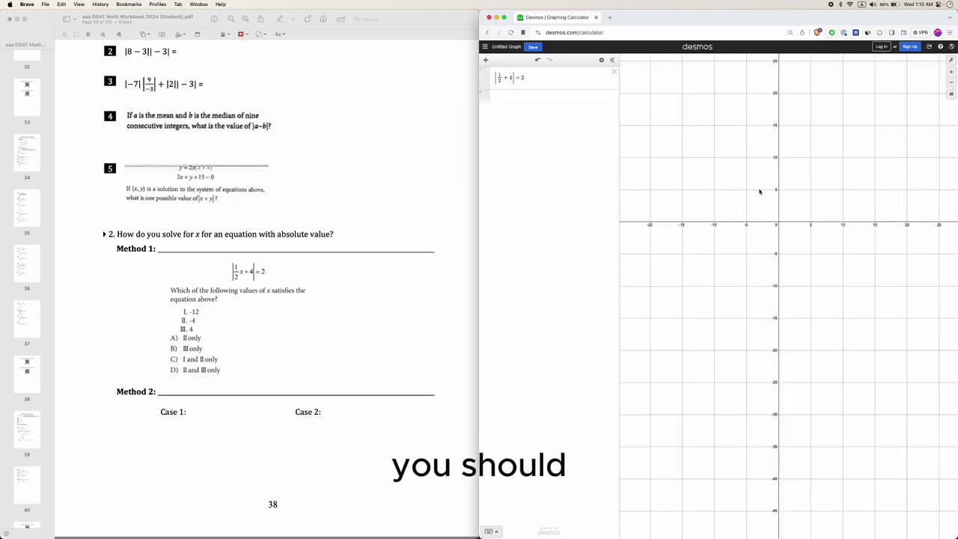
{"action": "scroll", "coordinate": [760, 192], "scroll_direction": "down", "scroll_amount": 5}
{"action": "left_click_drag", "start_coordinate": [742, 166], "coordinate": [736, 336]}
{"action": "scroll", "coordinate": [741, 333], "scroll_direction": "up", "scroll_amount": 3}
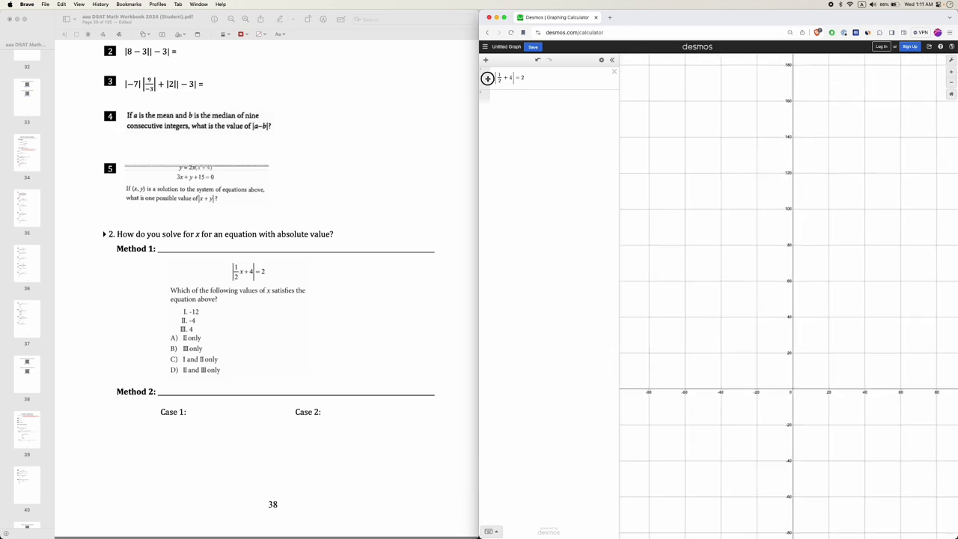
{"action": "left_click", "coordinate": [526, 80]}
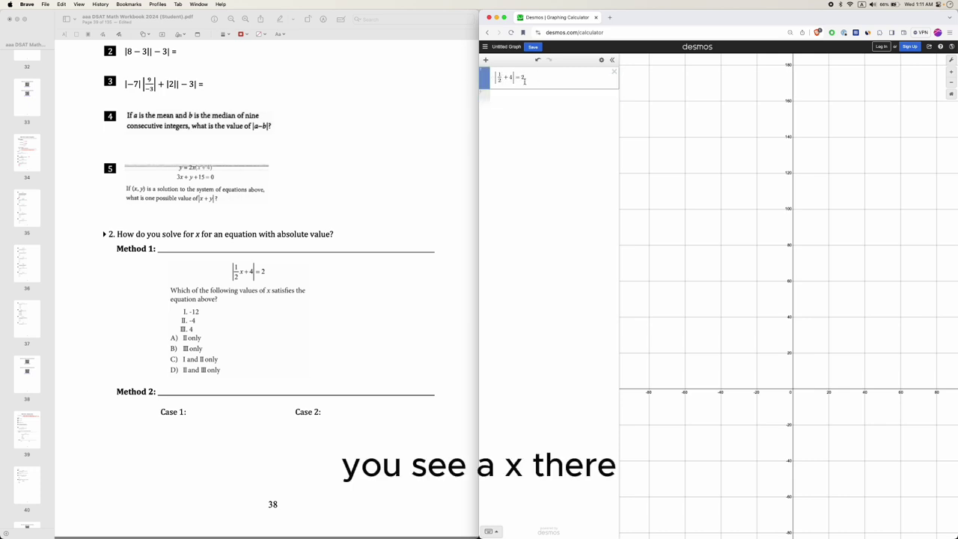
{"action": "type", "text": "x"}
{"action": "key", "text": "BackSpace"}
{"action": "key", "text": "Right"}
{"action": "type", "text": "x"}
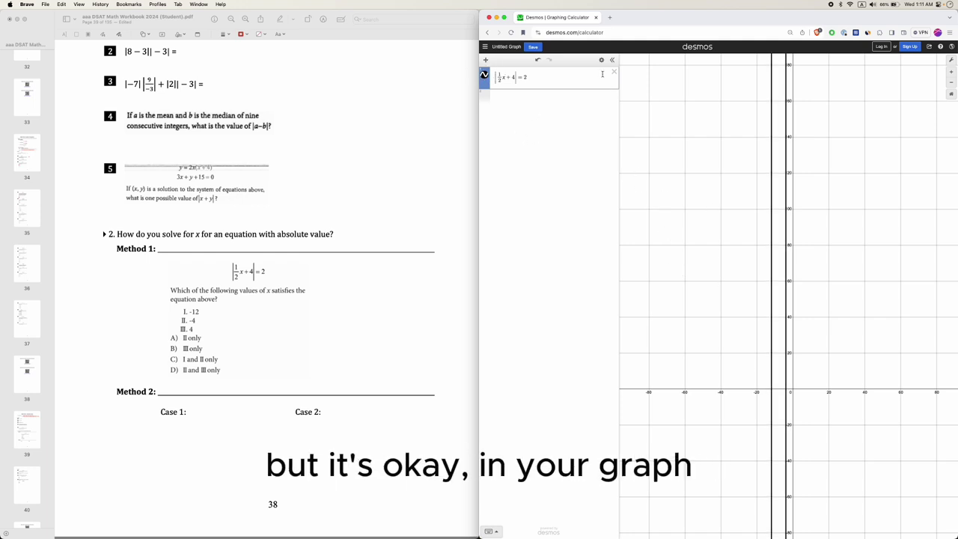
{"action": "scroll", "coordinate": [768, 325], "scroll_direction": "up", "scroll_amount": 10}
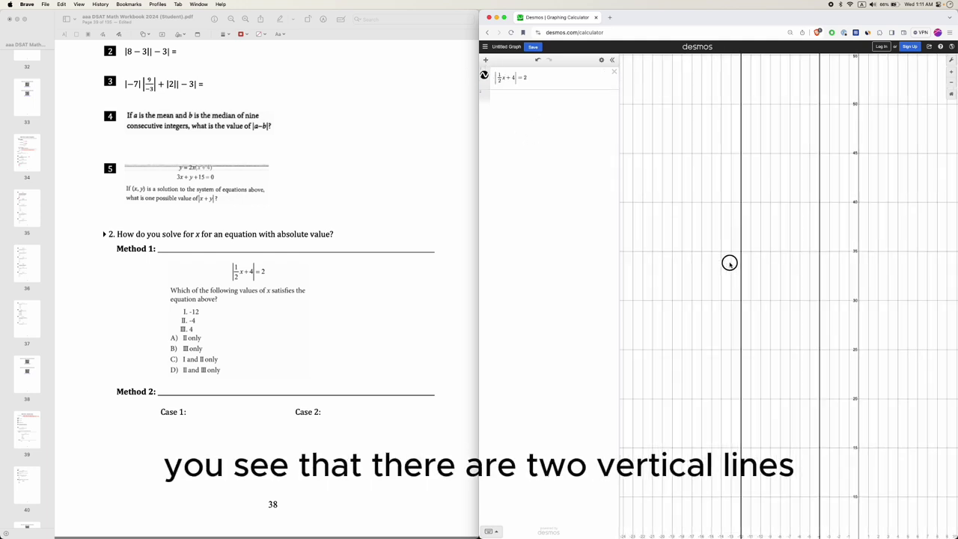
Pan and zoom to the x-axis, pointing out the solution lines at x = -4 and x = -12.
{"action": "left_click_drag", "start_coordinate": [730, 263], "coordinate": [699, 158]}
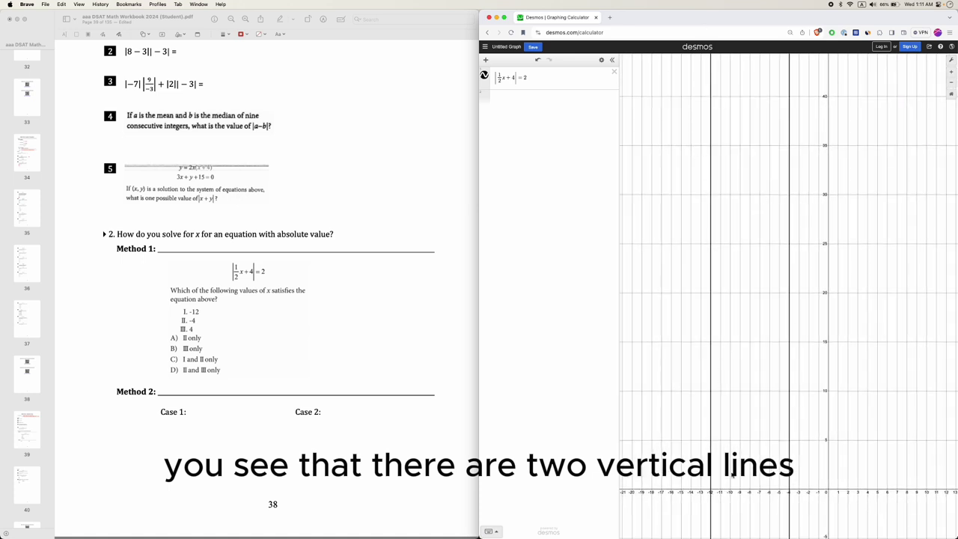
{"action": "left_click_drag", "start_coordinate": [708, 483], "coordinate": [648, 300]}
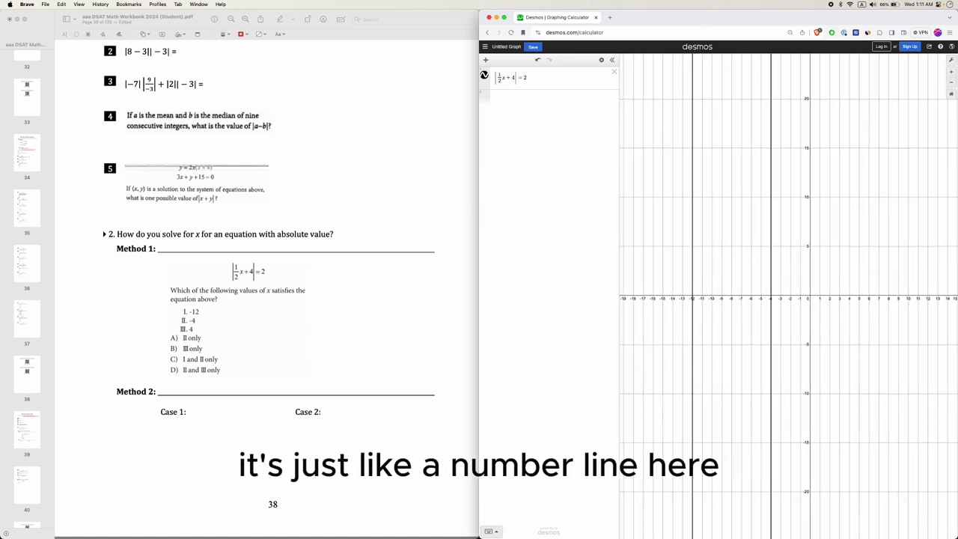
{"action": "scroll", "coordinate": [741, 295], "scroll_direction": "up", "scroll_amount": 5}
{"action": "left_click_drag", "start_coordinate": [742, 295], "coordinate": [779, 290]}
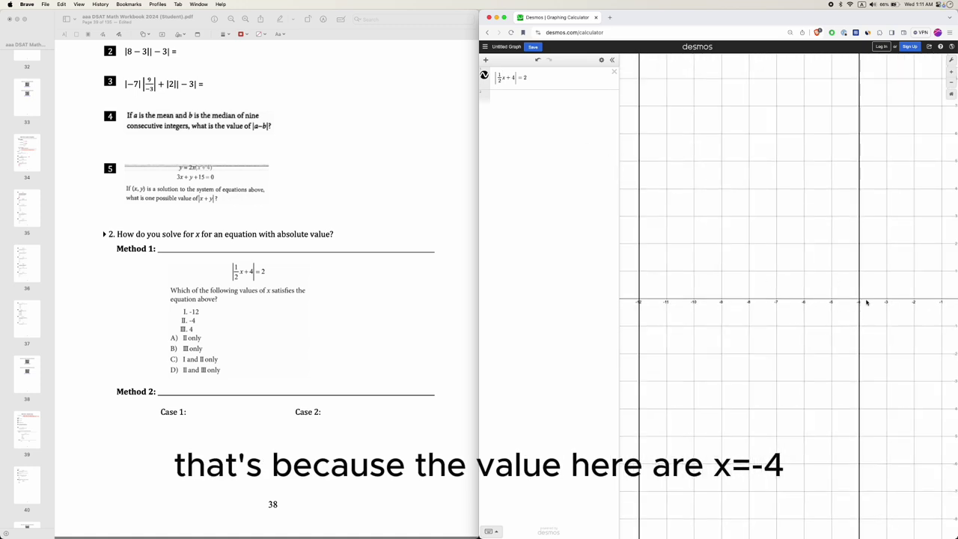
{"action": "left_click_drag", "start_coordinate": [861, 300], "coordinate": [859, 300]}
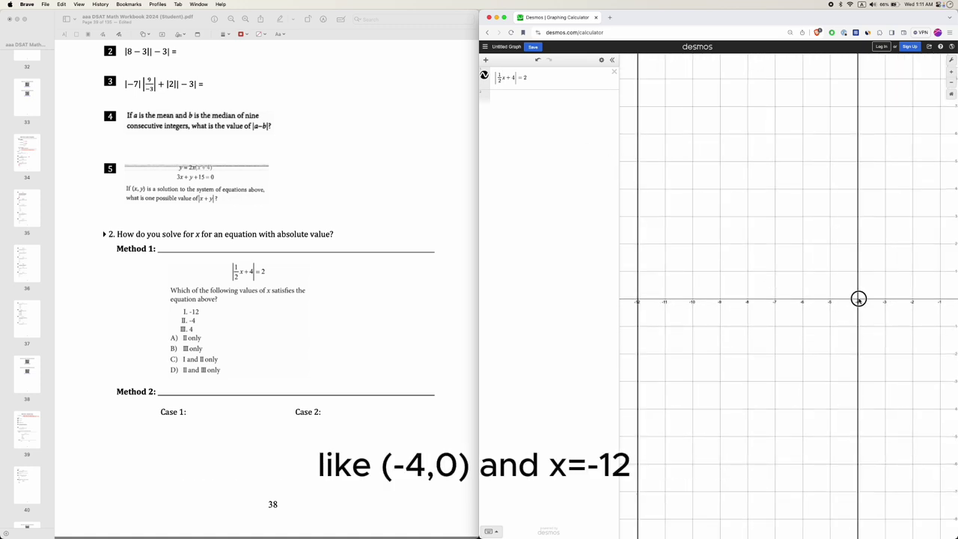
{"action": "left_click", "coordinate": [858, 301]}
{"action": "left_click_drag", "start_coordinate": [638, 300], "coordinate": [638, 300]}
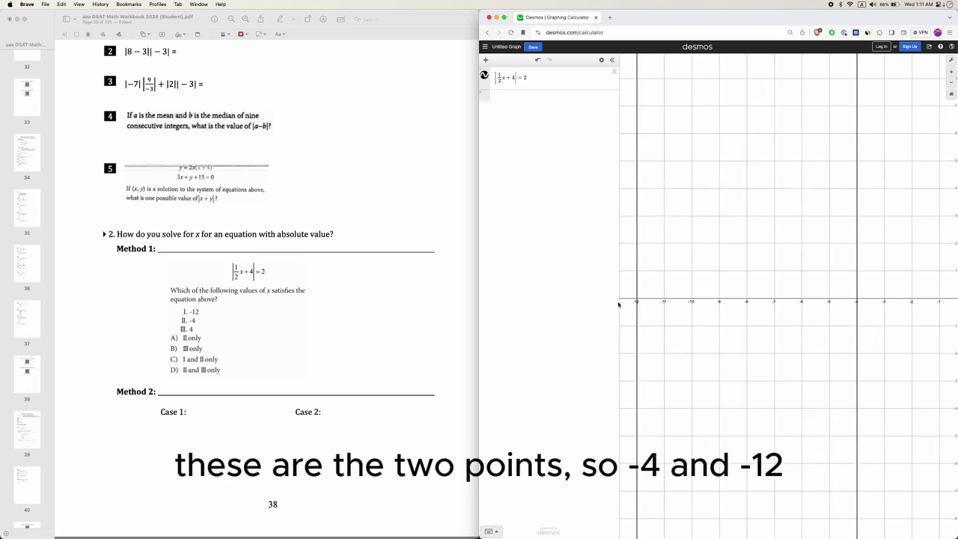
Circle answer choices I, II and C in red on the workbook.
{"action": "left_click", "coordinate": [276, 297]}
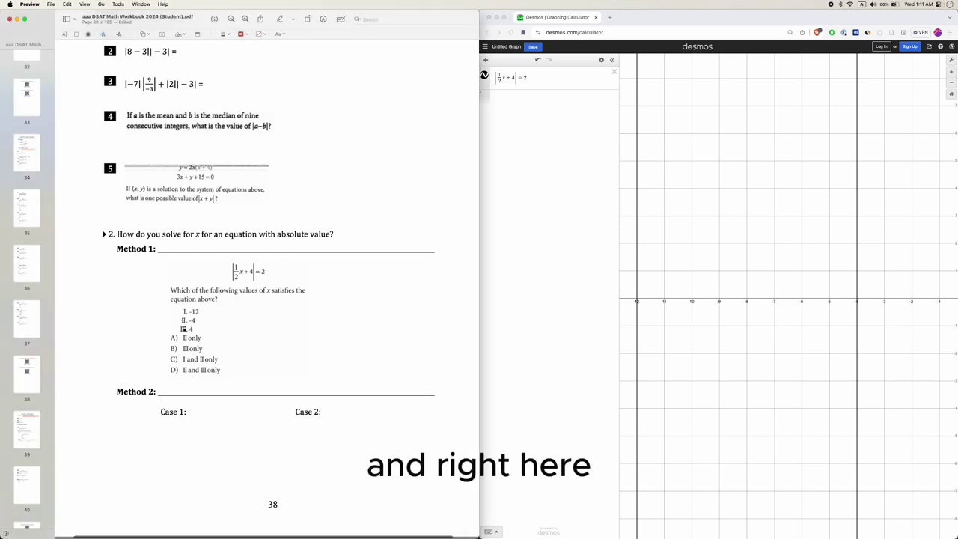
{"action": "mouse_move", "coordinate": [188, 320]}
{"action": "left_mouse_down"}
{"action": "mouse_move", "coordinate": [179, 308]}
{"action": "mouse_move", "coordinate": [192, 310]}
{"action": "mouse_move", "coordinate": [176, 320]}
{"action": "mouse_move", "coordinate": [184, 313]}
{"action": "mouse_move", "coordinate": [193, 321]}
{"action": "mouse_move", "coordinate": [186, 326]}
{"action": "left_mouse_up"}
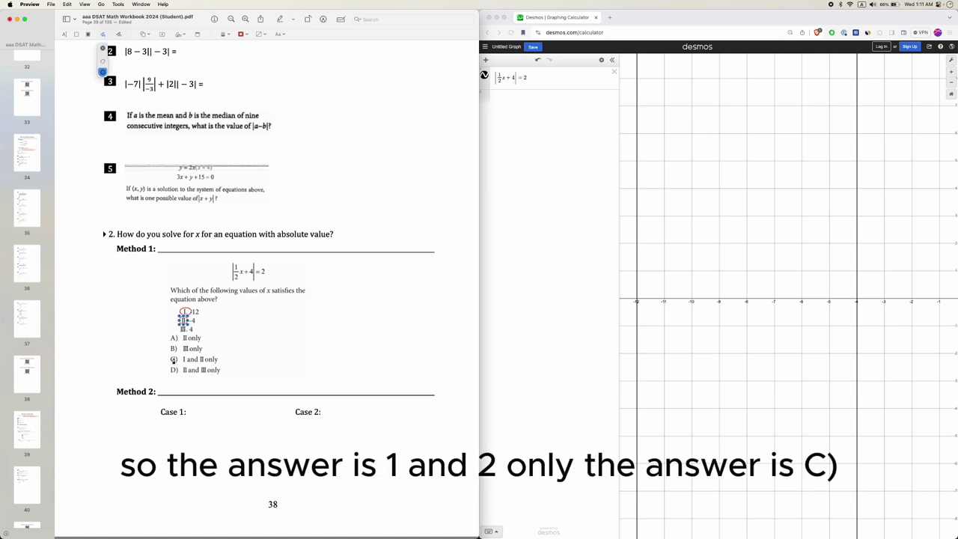
{"action": "left_click_drag", "start_coordinate": [174, 359], "coordinate": [177, 362]}
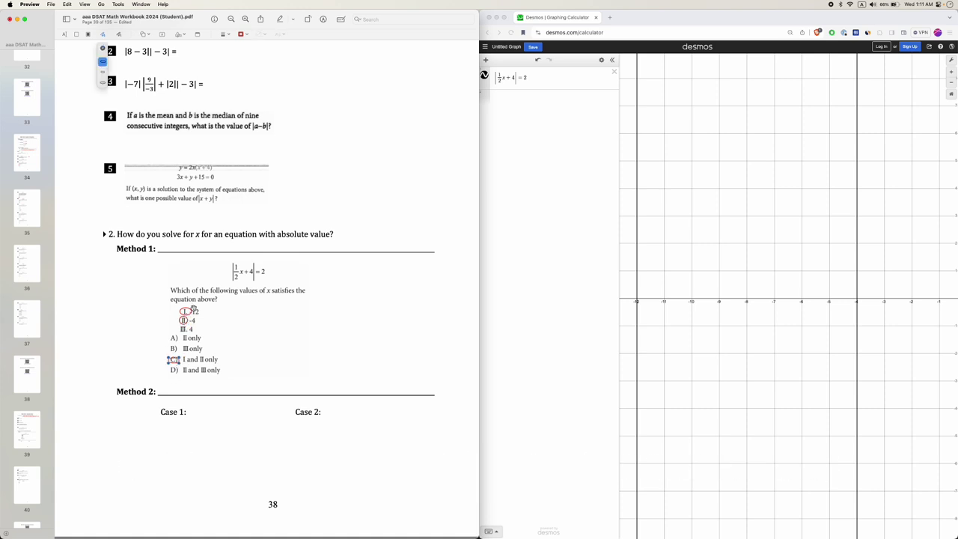
Add a red text note 'Use the calculator' on the Method 1 line.
{"action": "left_click", "coordinate": [163, 36]}
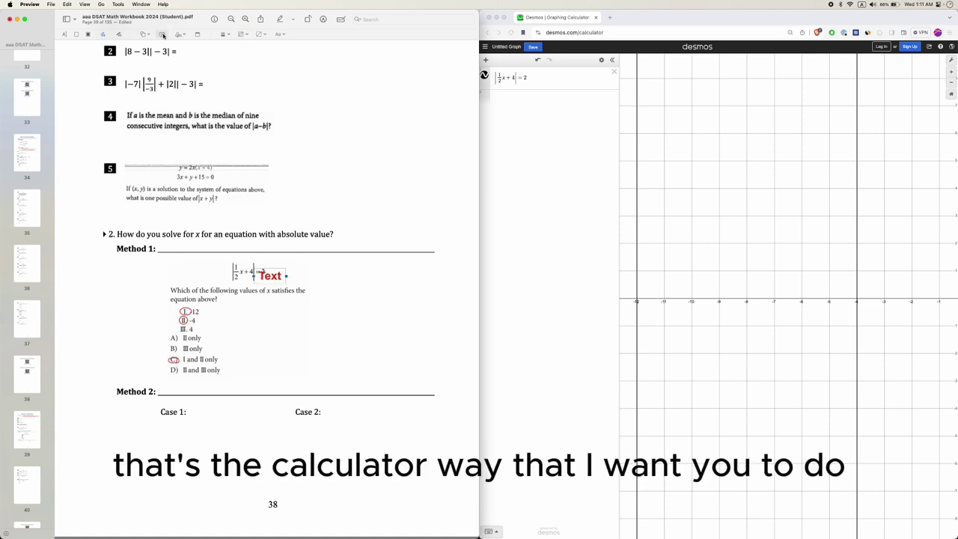
{"action": "left_click_drag", "start_coordinate": [271, 275], "coordinate": [174, 247]}
{"action": "double_click", "coordinate": [174, 247]}
{"action": "type", "text": "Use the ca"}
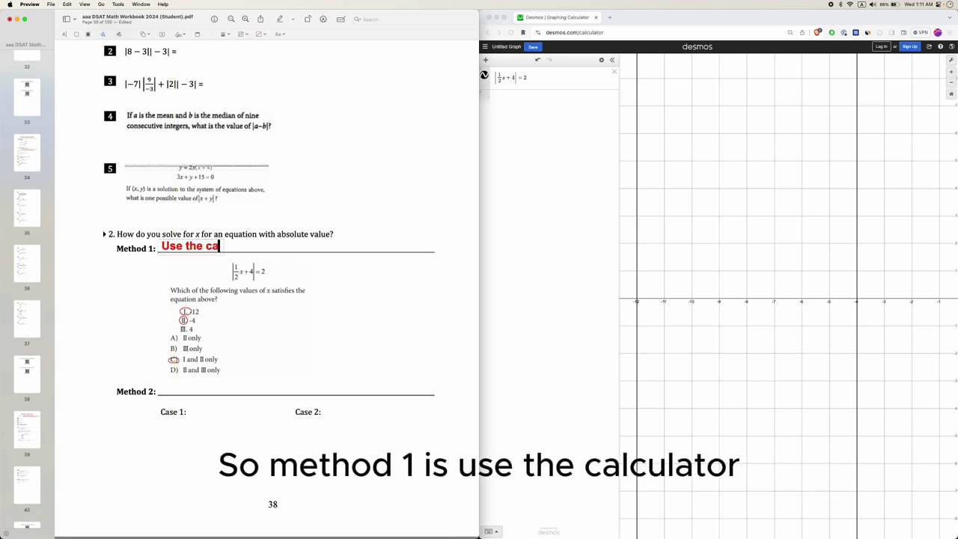
{"action": "type", "text": "lculator"}
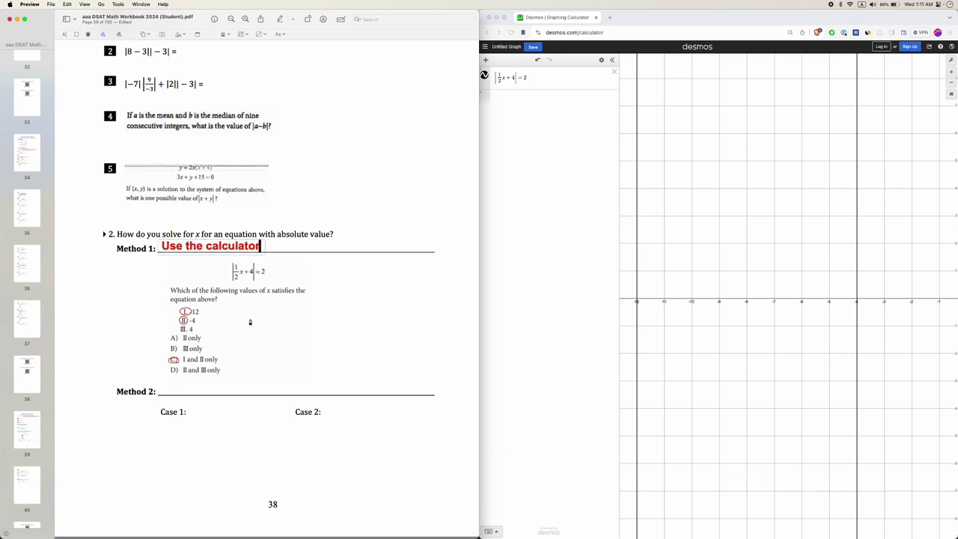
Finish the Method 1 note and scroll down to the Practice problems on page 40.
{"action": "left_click", "coordinate": [251, 322]}
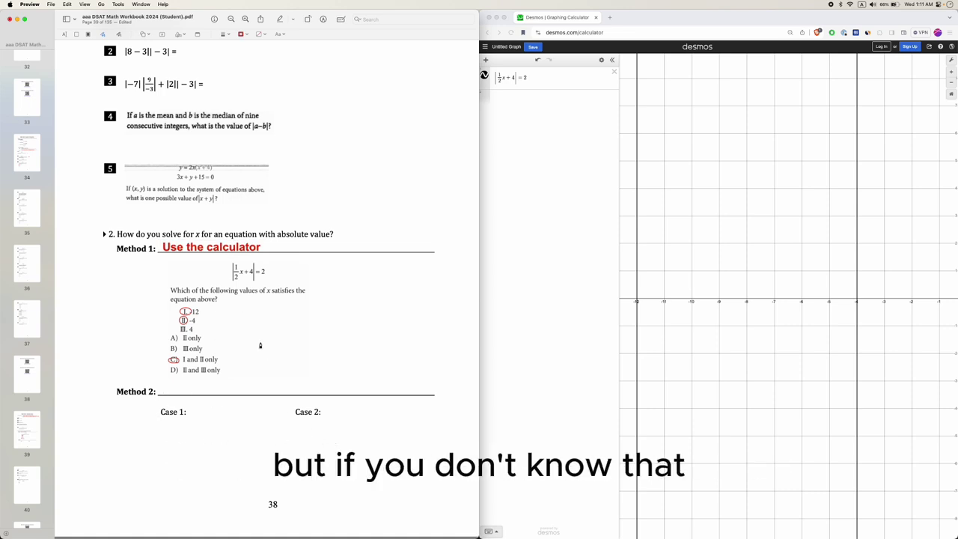
{"action": "scroll", "coordinate": [260, 345], "scroll_direction": "down", "scroll_amount": 5}
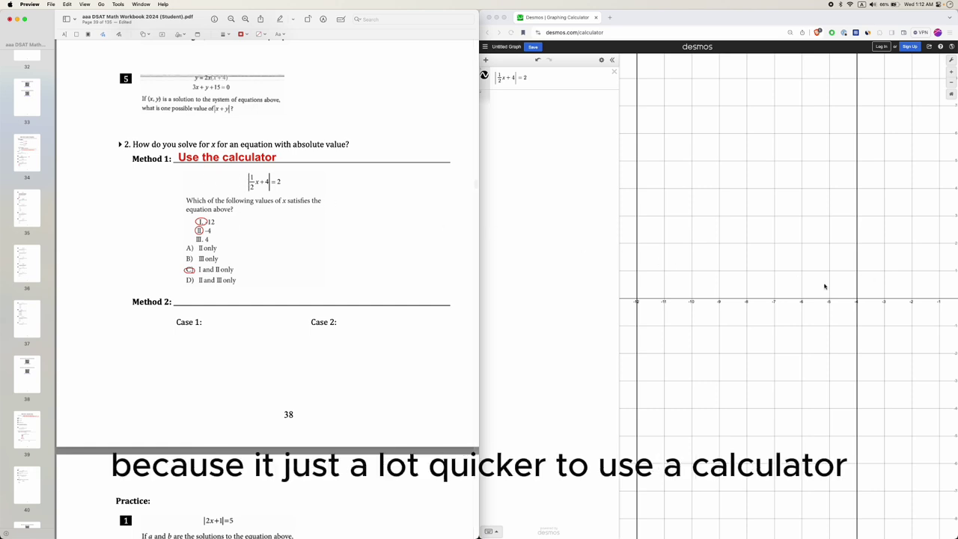
{"action": "scroll", "coordinate": [206, 338], "scroll_direction": "down", "scroll_amount": 10}
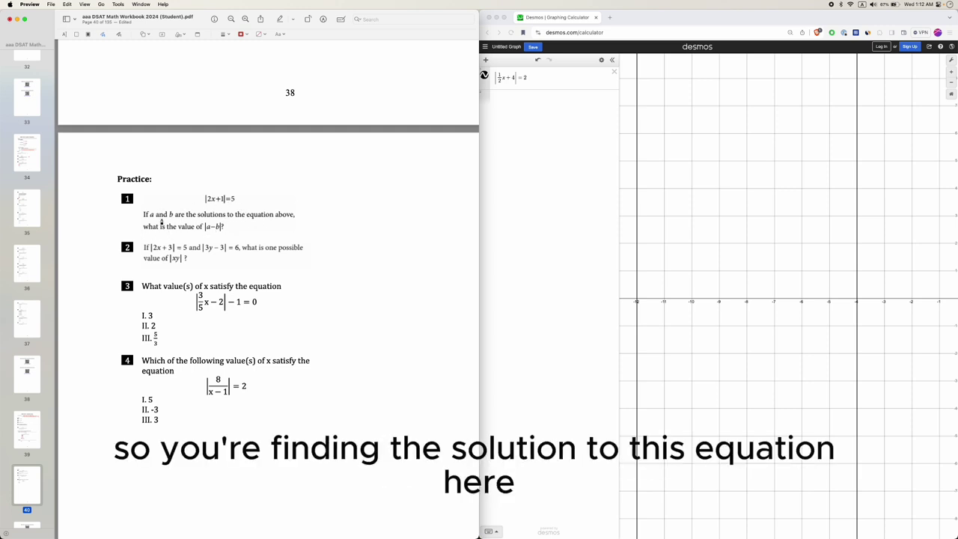
Replace the Desmos equation with |2x + 1| = 5.
{"action": "left_click", "coordinate": [191, 226]}
{"action": "left_click", "coordinate": [526, 80]}
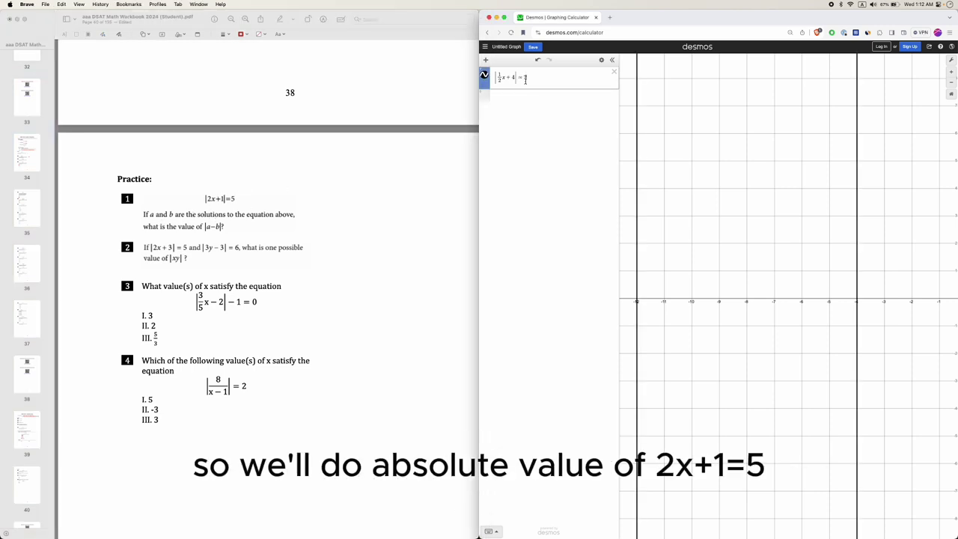
{"action": "key", "text": "ctrl+a"}
{"action": "key", "text": "BackSpace"}
{"action": "key", "text": "ctrl+a"}
{"action": "key", "text": "BackSpace"}
{"action": "type", "text": "|2x + 1| = 4"}
{"action": "key", "text": "BackSpace"}
{"action": "type", "text": "5"}
Zoom and center the graph on the solution lines at x = -3 and x = 2.
{"action": "scroll", "coordinate": [840, 255], "scroll_direction": "down", "scroll_amount": 5}
{"action": "left_click_drag", "start_coordinate": [855, 267], "coordinate": [740, 257]}
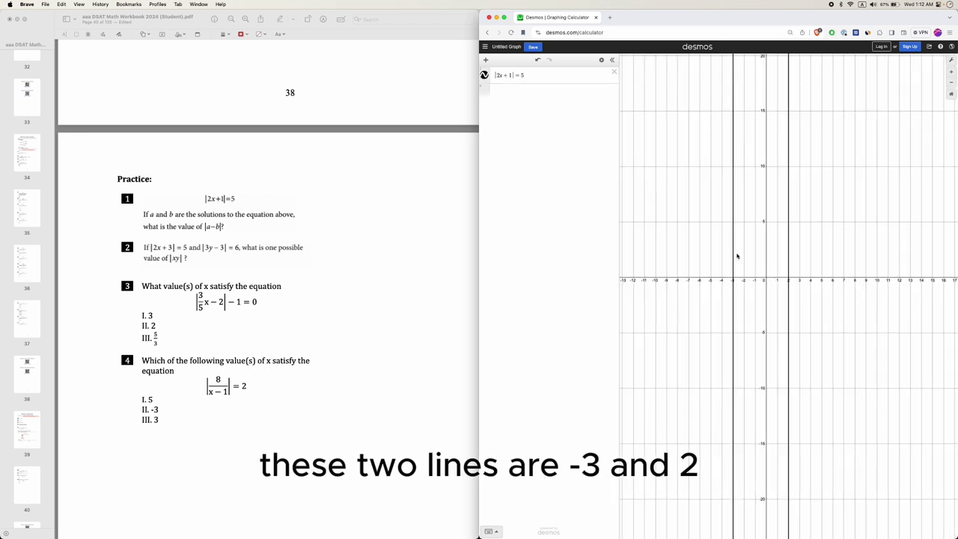
{"action": "scroll", "coordinate": [739, 256], "scroll_direction": "up", "scroll_amount": 5}
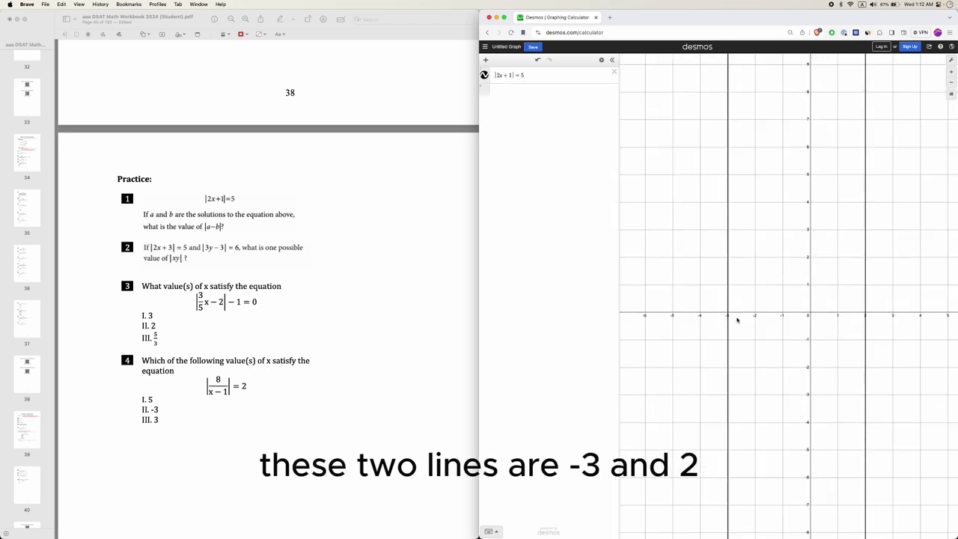
{"action": "scroll", "coordinate": [737, 318], "scroll_direction": "up", "scroll_amount": 5}
{"action": "left_click_drag", "start_coordinate": [718, 316], "coordinate": [681, 323]}
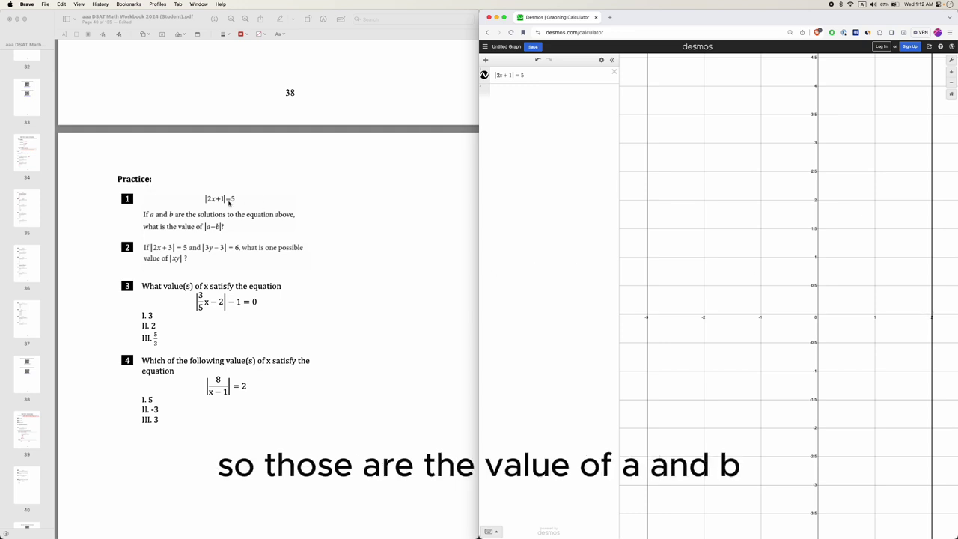
Add Desmos rows computing -3 - 2 and 2 - -3.
{"action": "left_click", "coordinate": [535, 90]}
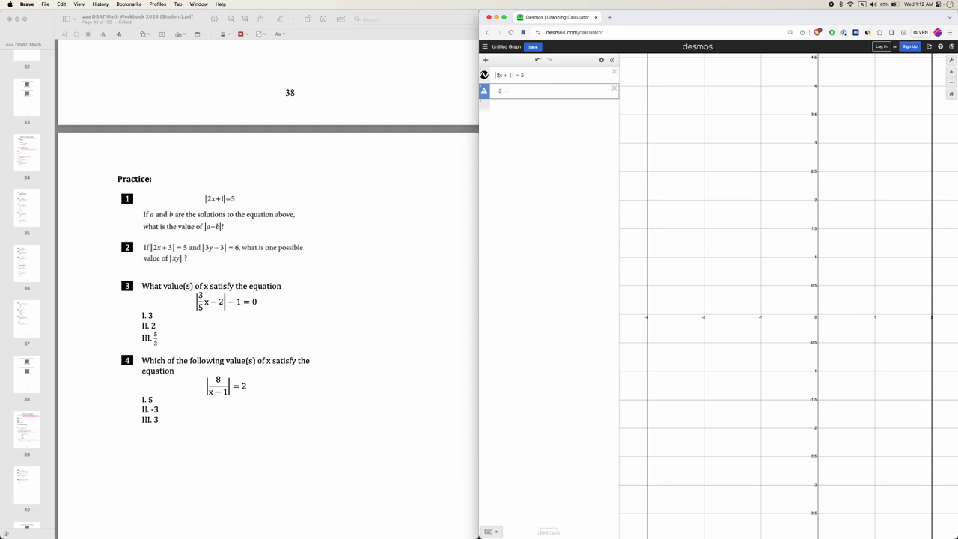
{"action": "type", "text": "2"}
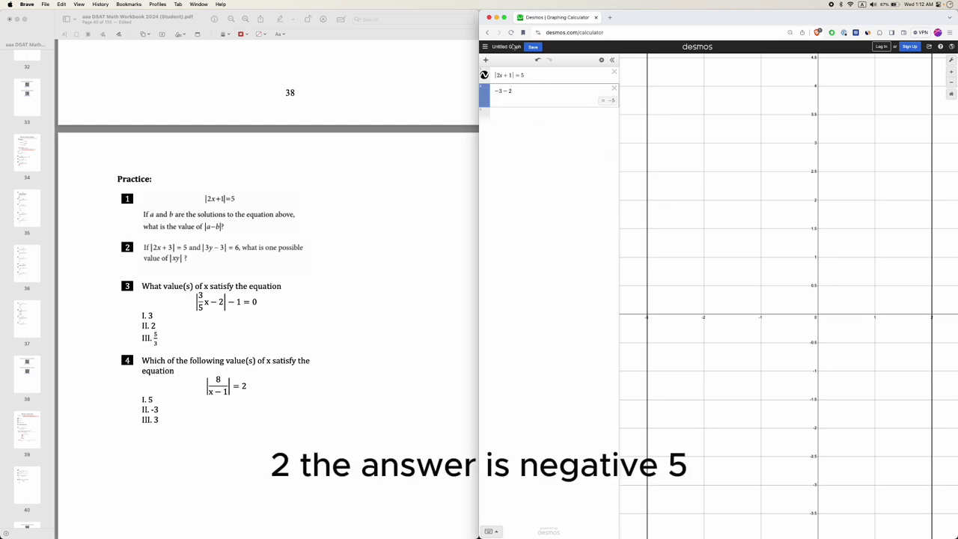
{"action": "left_click", "coordinate": [511, 118]}
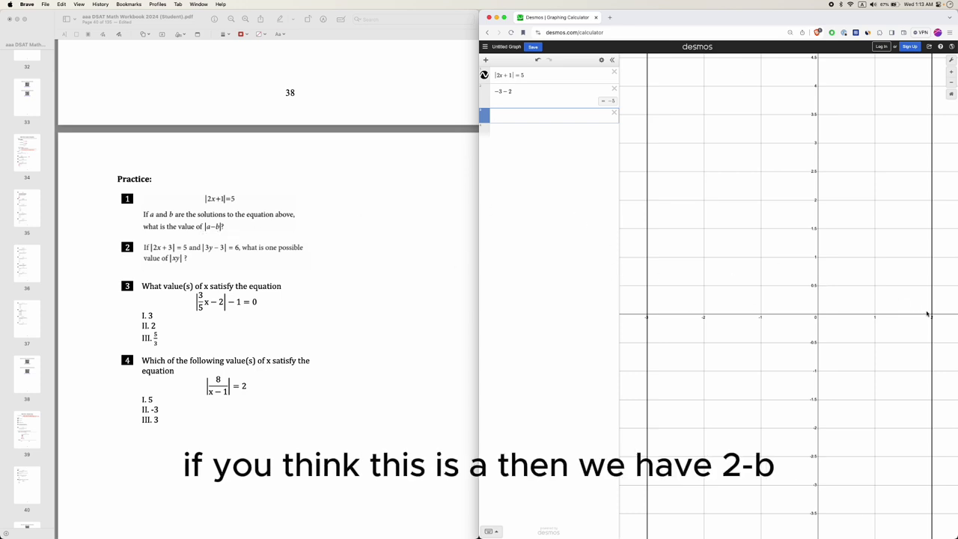
{"action": "type", "text": "2 −"}
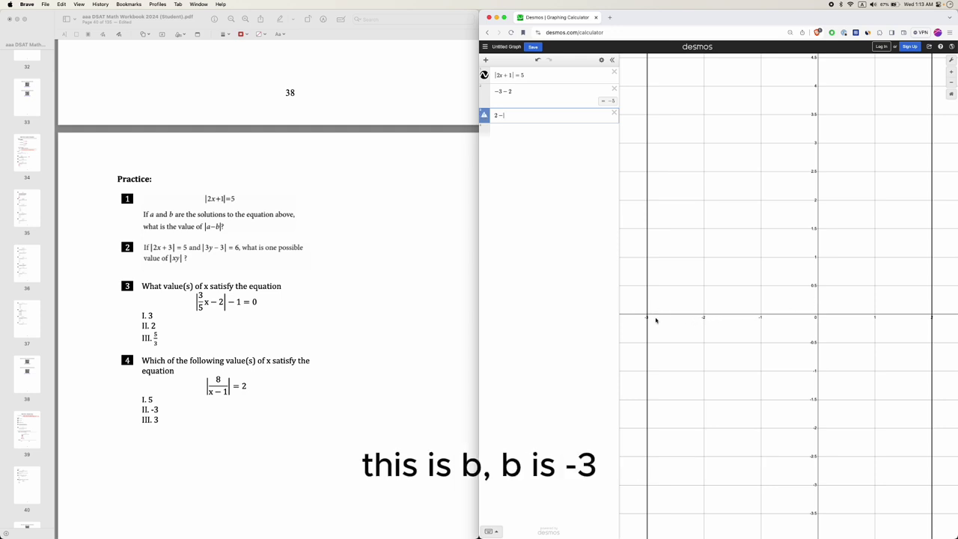
{"action": "type", "text": "- -3"}
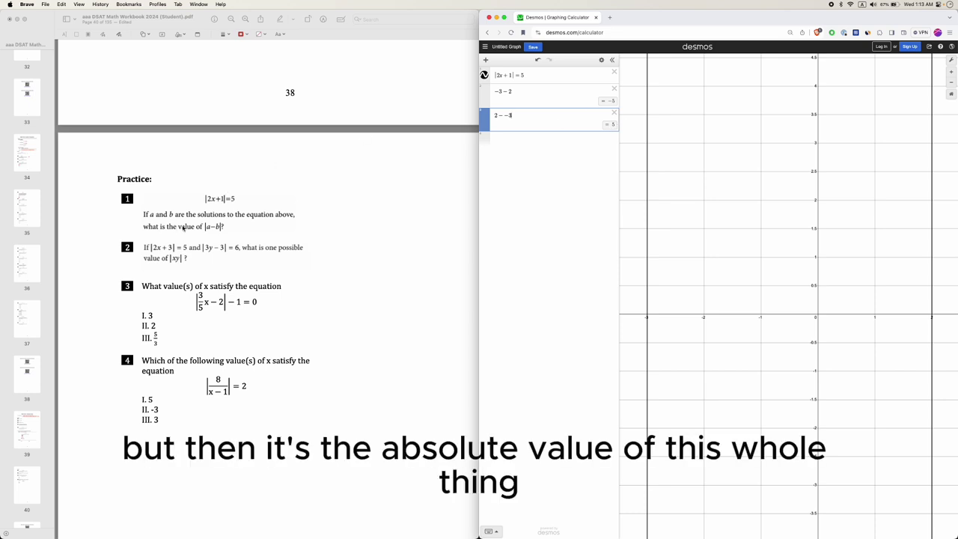
Wrap both rows in absolute-value bars so each evaluates to 5, then return to Preview.
{"action": "left_click", "coordinate": [515, 89]}
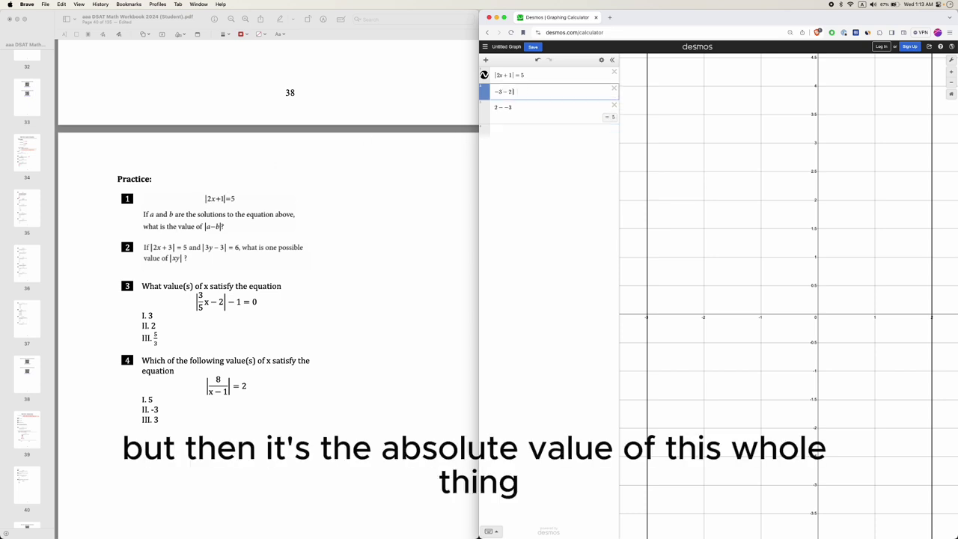
{"action": "key", "text": "Home"}
{"action": "type", "text": "|"}
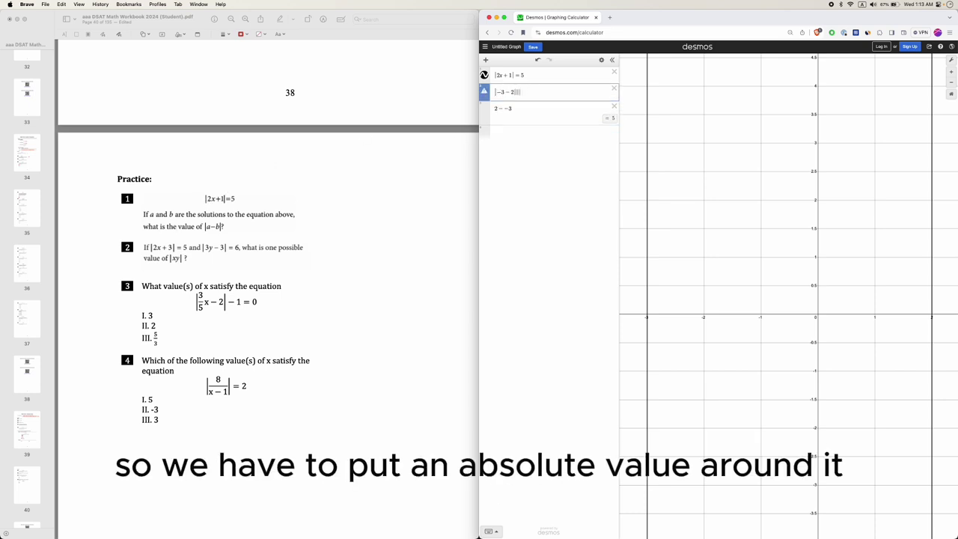
{"action": "key", "text": "Right"}
{"action": "key", "text": "Right"}
{"action": "key", "text": "Right"}
{"action": "key", "text": "Right"}
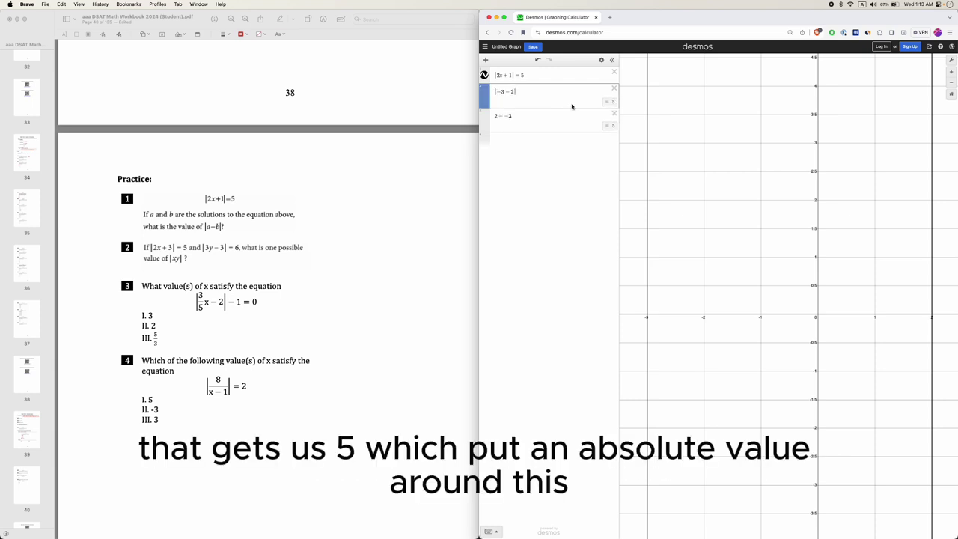
{"action": "left_click", "coordinate": [514, 122]}
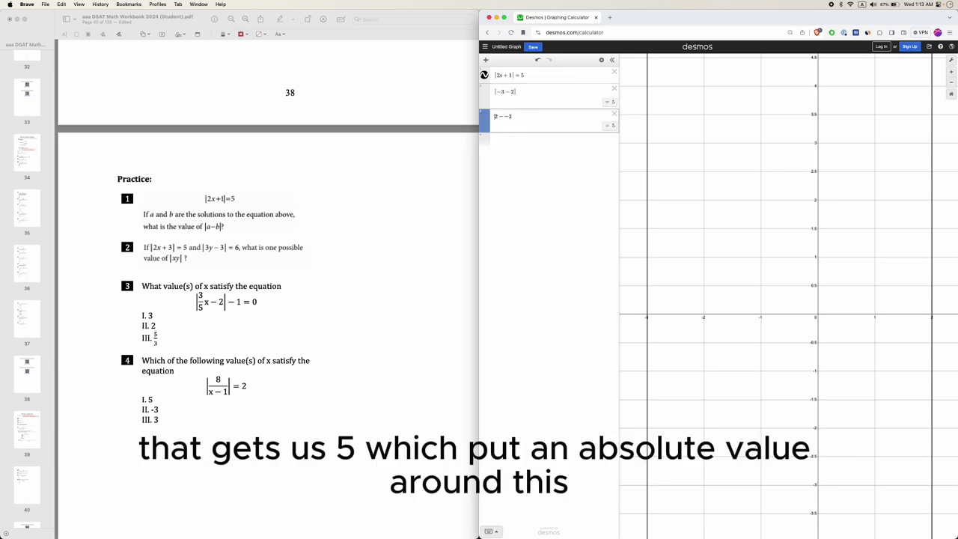
{"action": "type", "text": "|"}
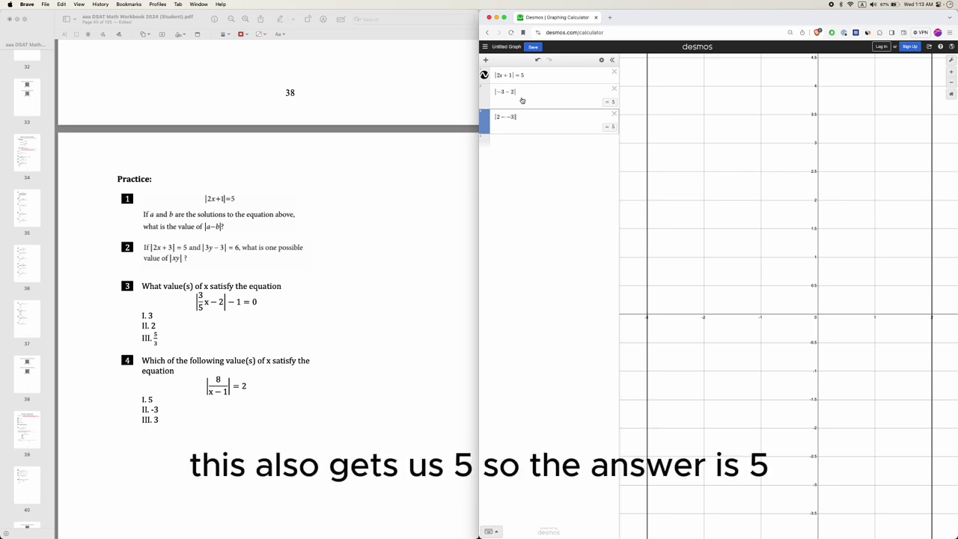
{"action": "left_click", "coordinate": [278, 225]}
Draw a red 5 beside practice question 1 on the workbook page.
{"action": "left_click_drag", "start_coordinate": [306, 216], "coordinate": [299, 229]}
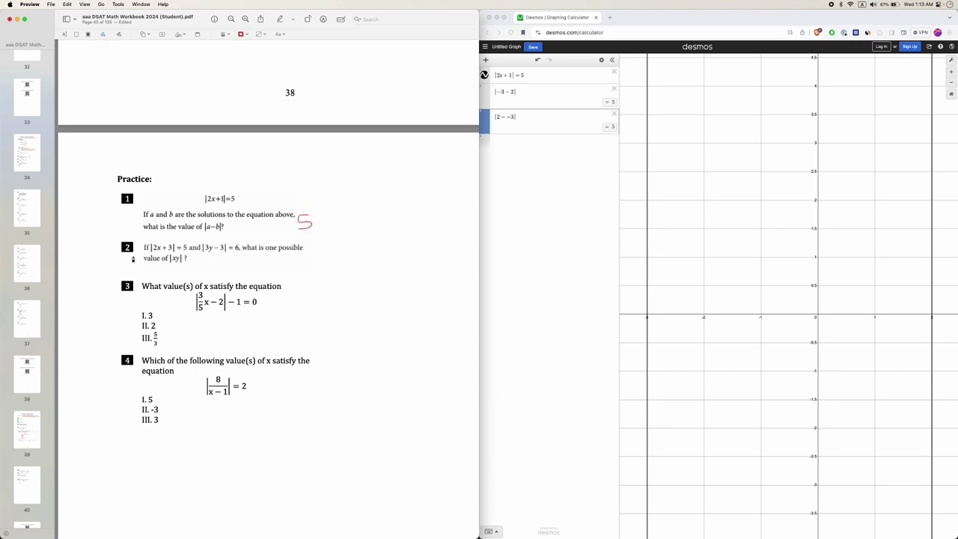